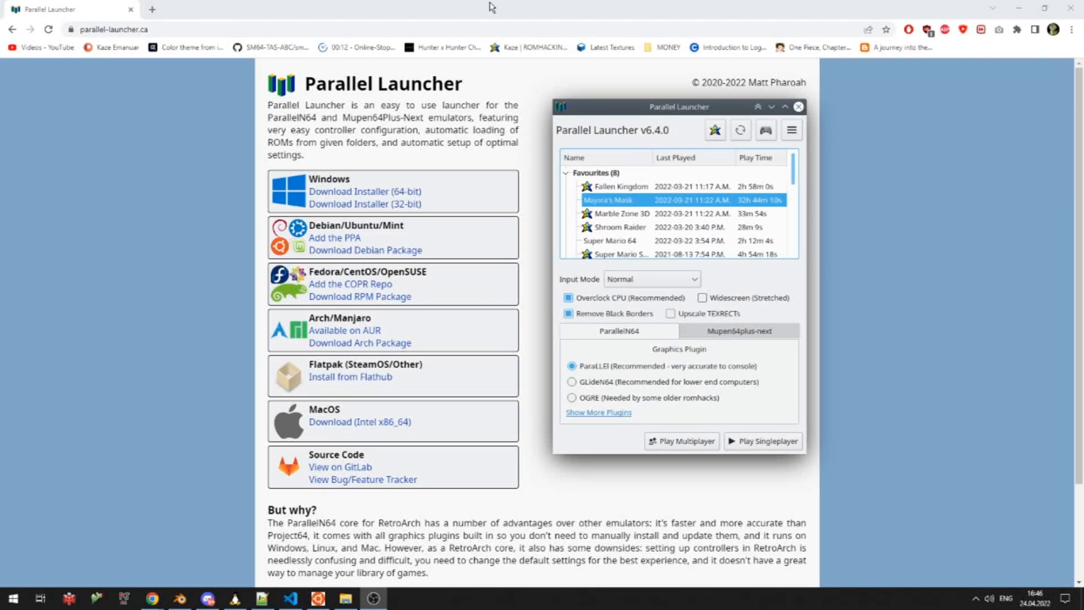
Download the 64-bit Windows Parallel Launcher installer from parallel-launcher.ca
double_click(364, 84)
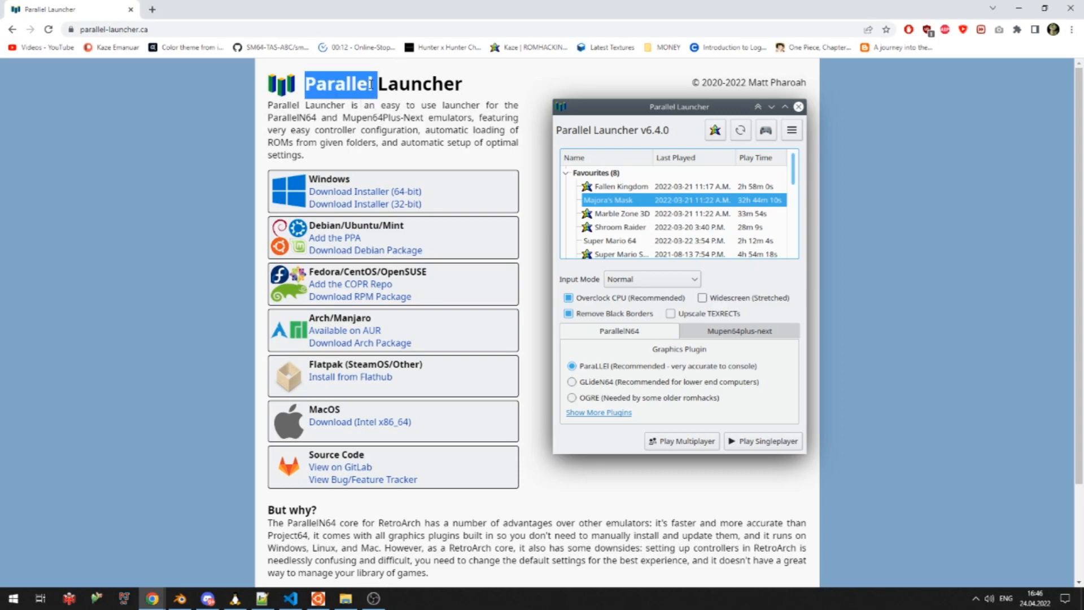
left_click(364, 83)
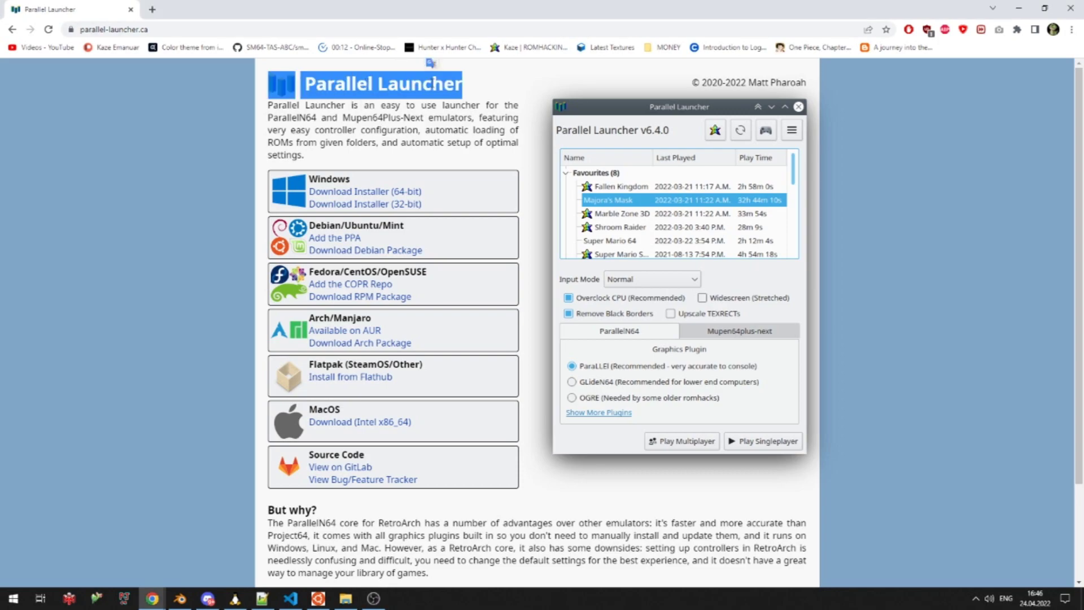
left_click(440, 205)
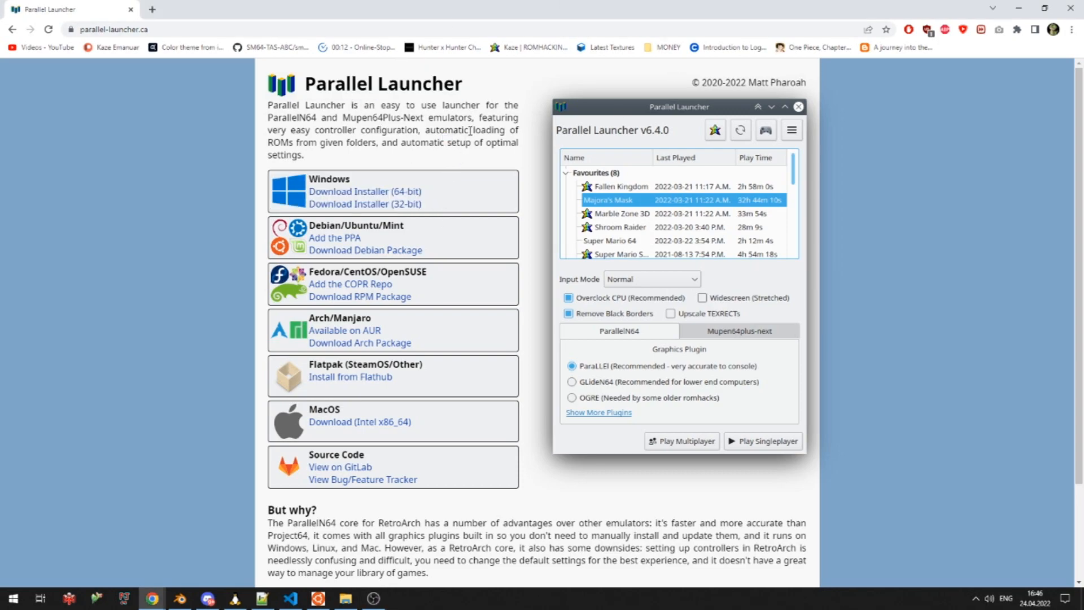
scroll(474, 254, "down", 1)
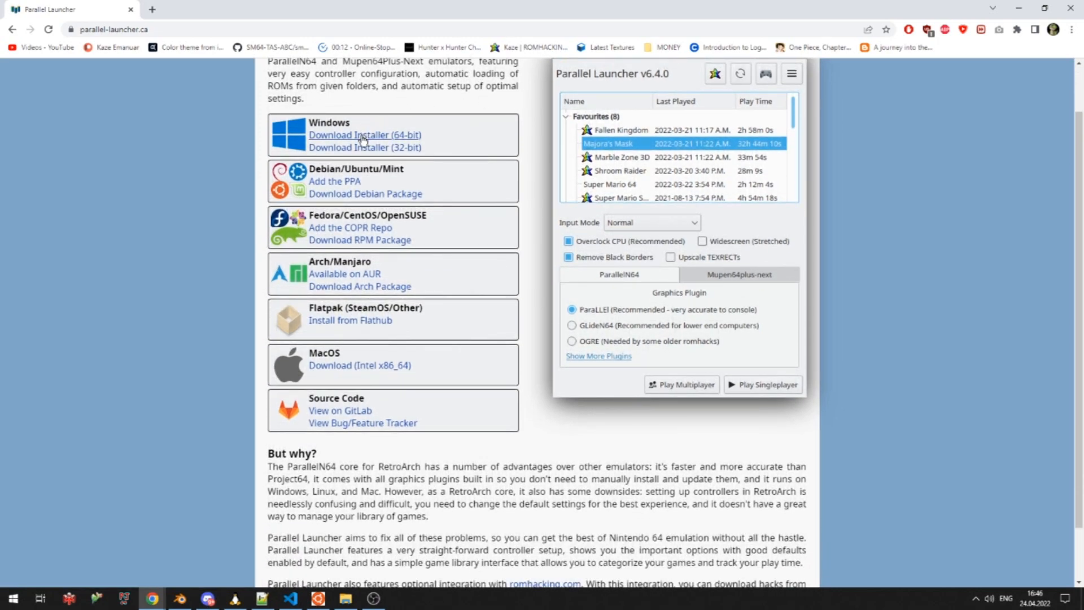
left_click(360, 137)
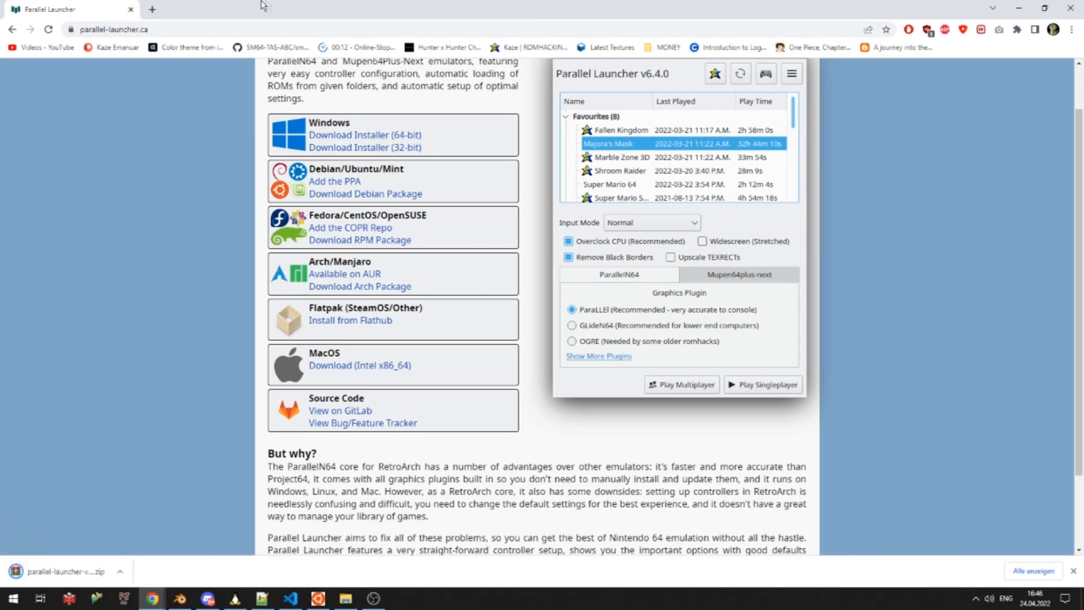
Switch to the Tutorial folder and select the Peach's Fury.bps patch file
left_click(1018, 9)
left_click(161, 125)
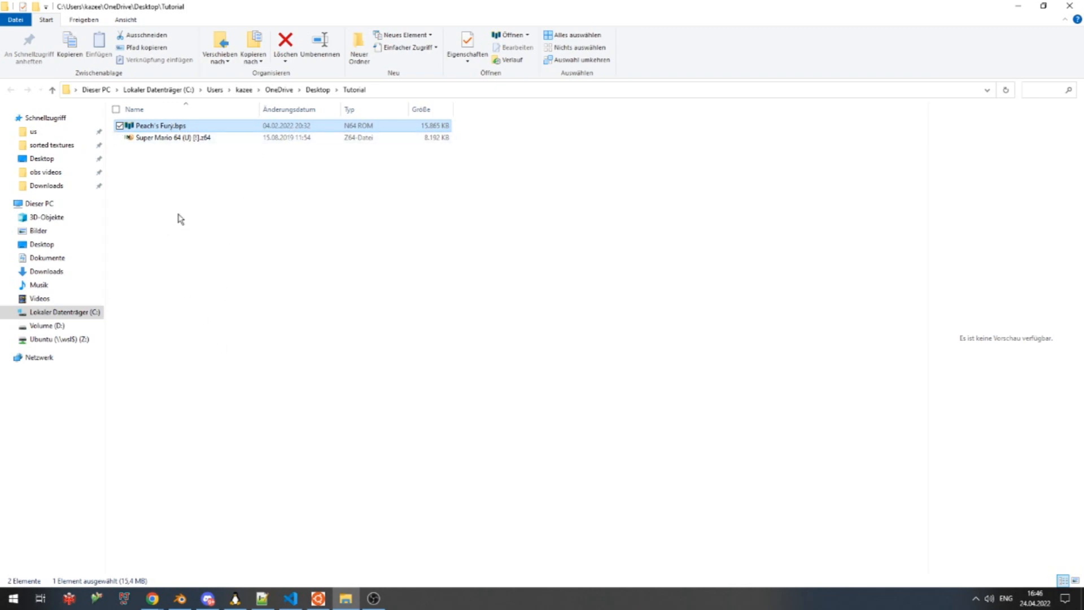
left_click(193, 139)
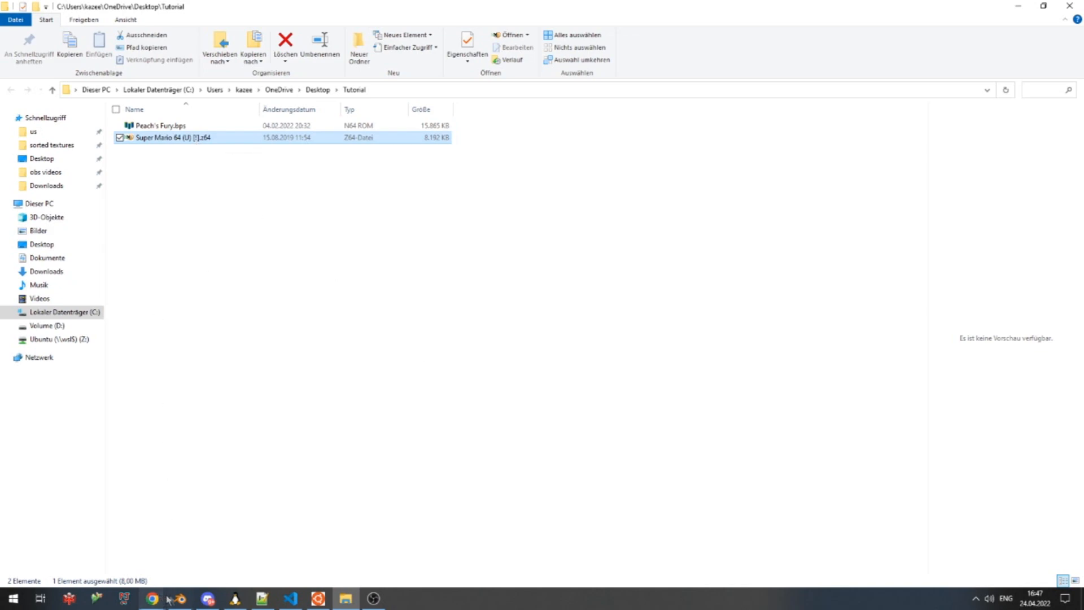
key("super")
type("par")
Launch Parallel Launcher and reach Manage ROM Sources from its main menu
key("Return")
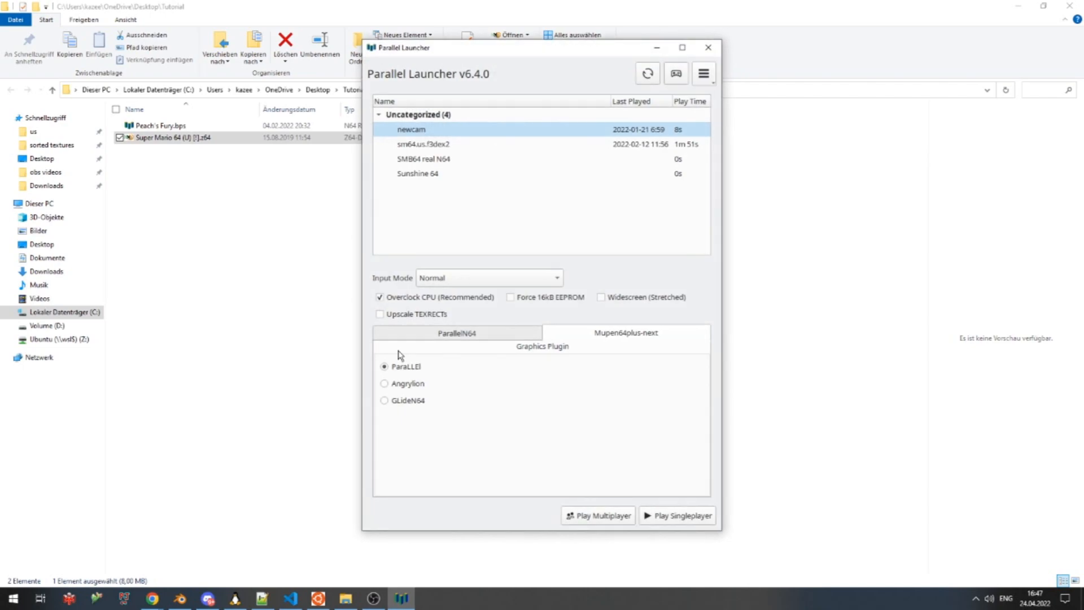
left_click(704, 75)
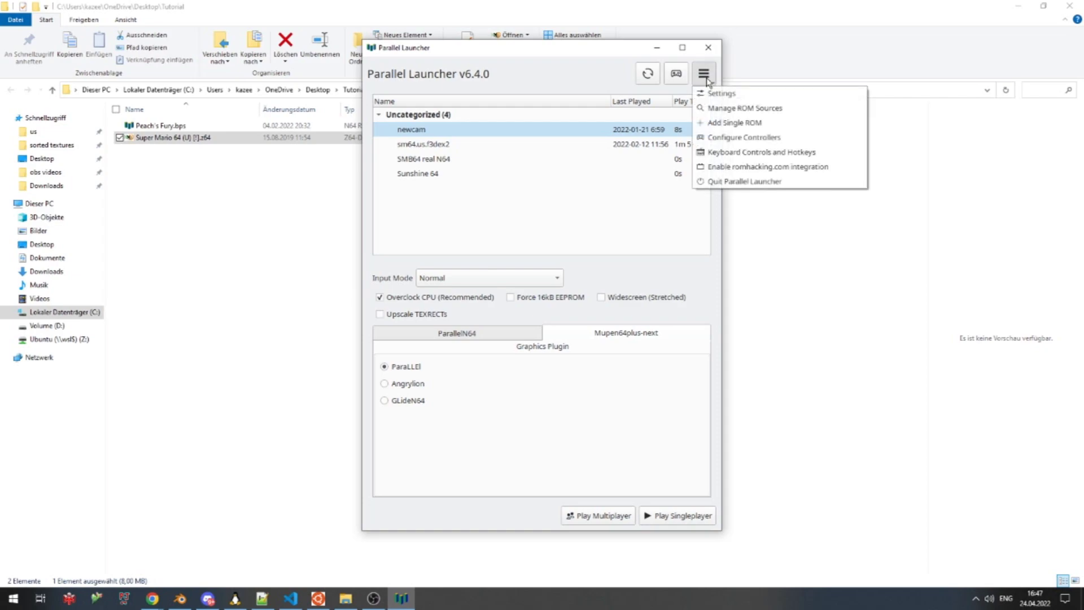
left_click(723, 108)
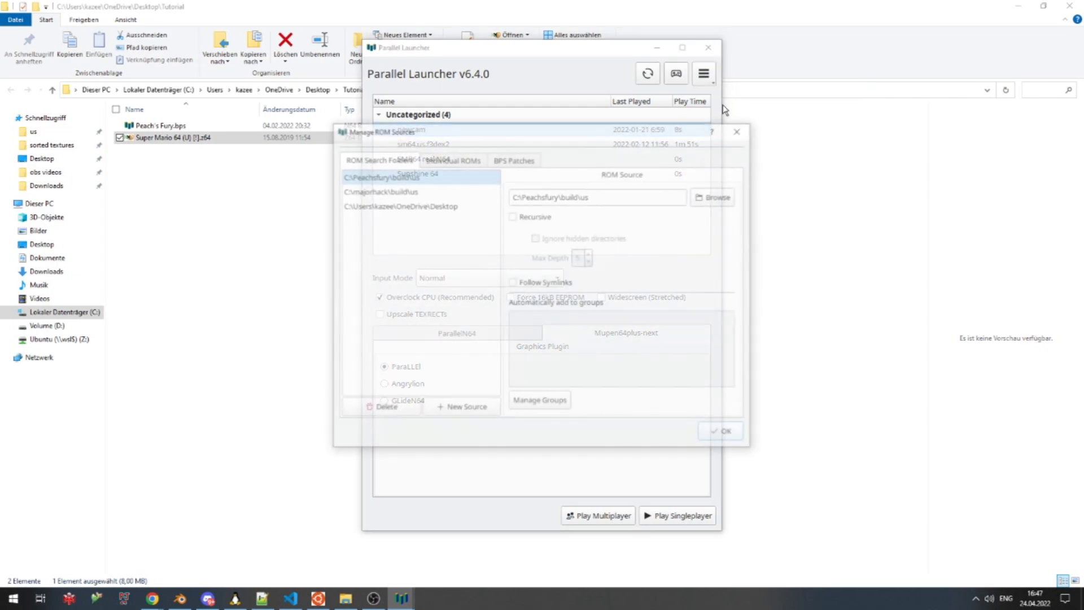
Add Desktop\Tutorial as a new ROM source so Super Mario 64 (U) [!] is listed
left_click(480, 410)
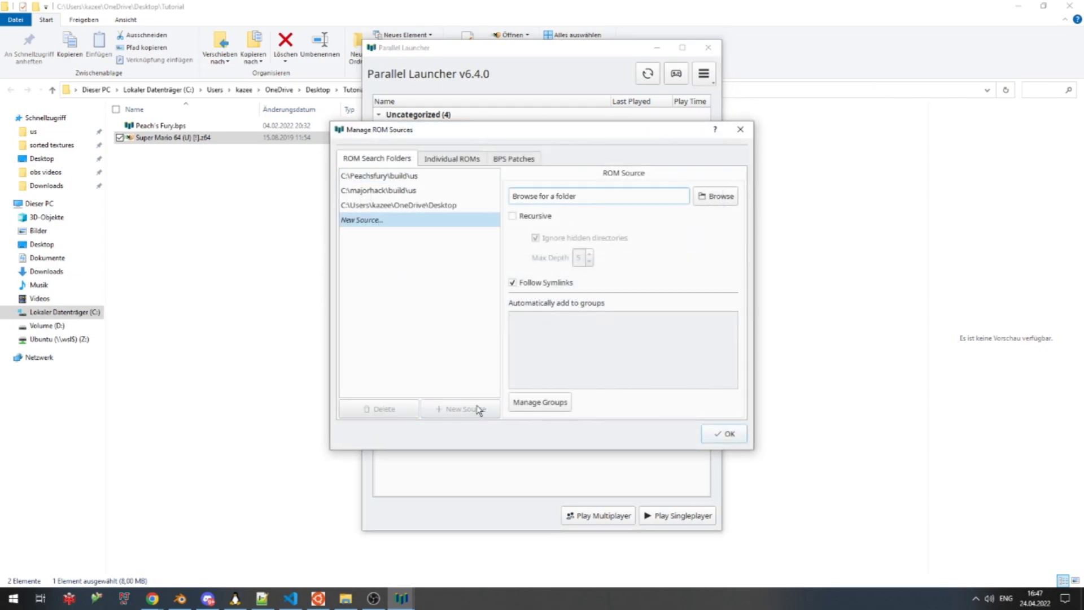
left_click(716, 196)
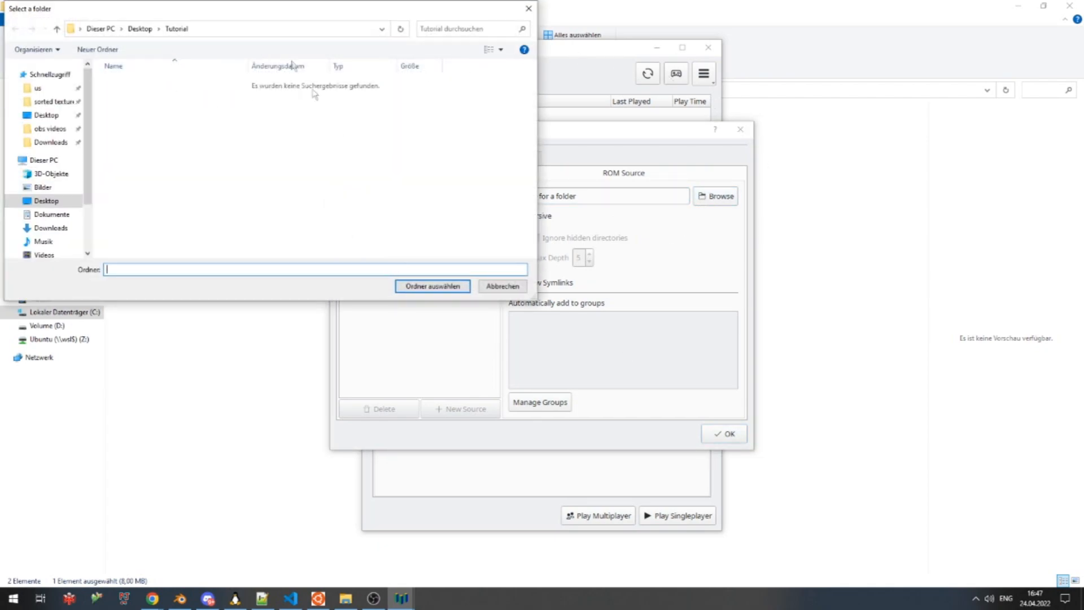
left_click_drag(271, 11, 669, 109)
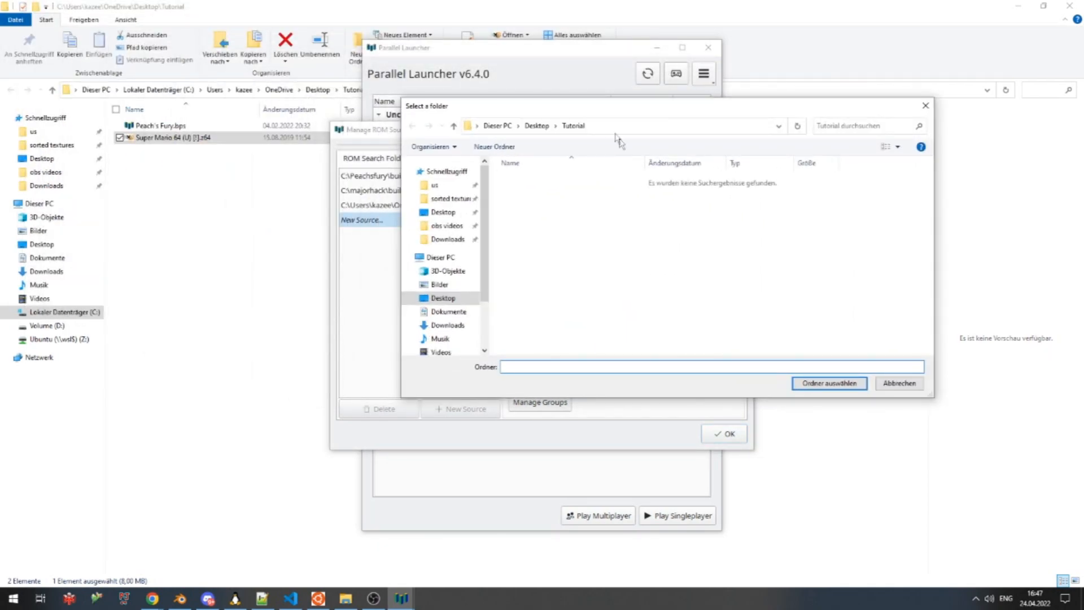
left_click(828, 383)
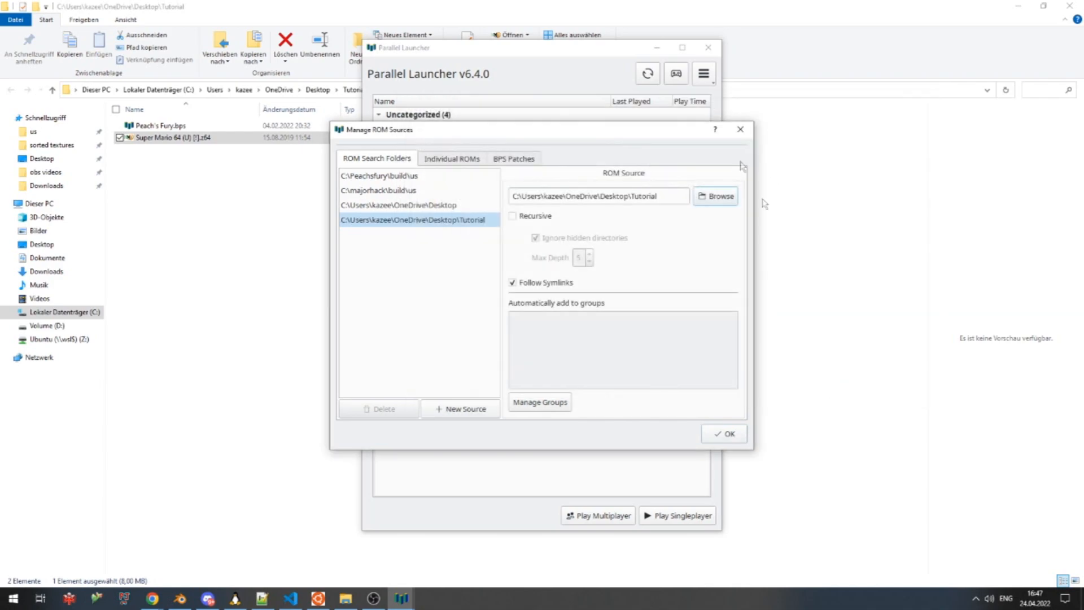
left_click(725, 433)
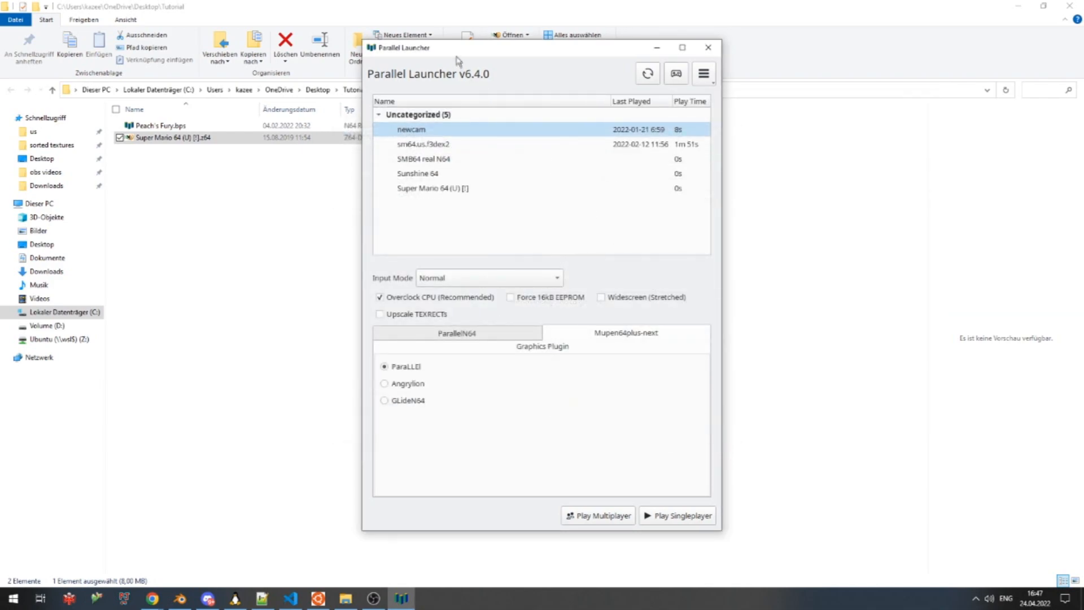
left_click_drag(457, 55, 614, 58)
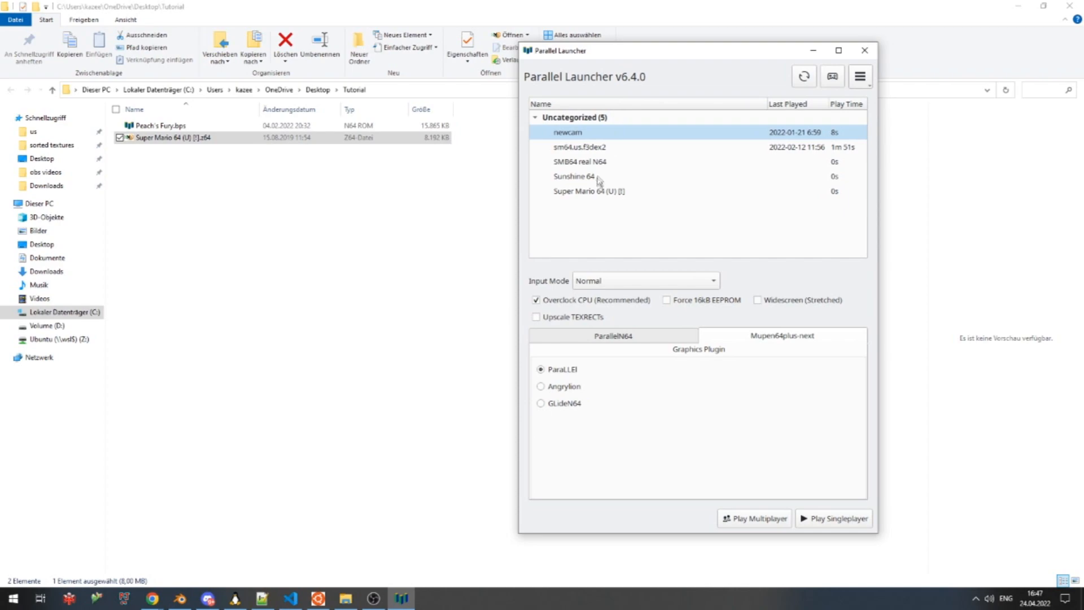
left_click(596, 191)
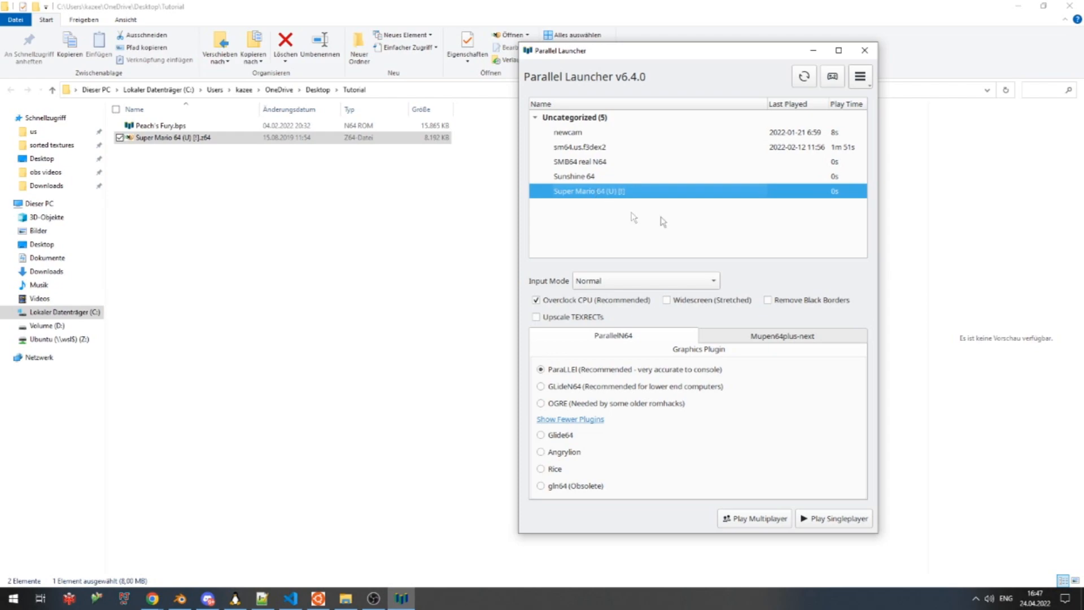
left_click(292, 225)
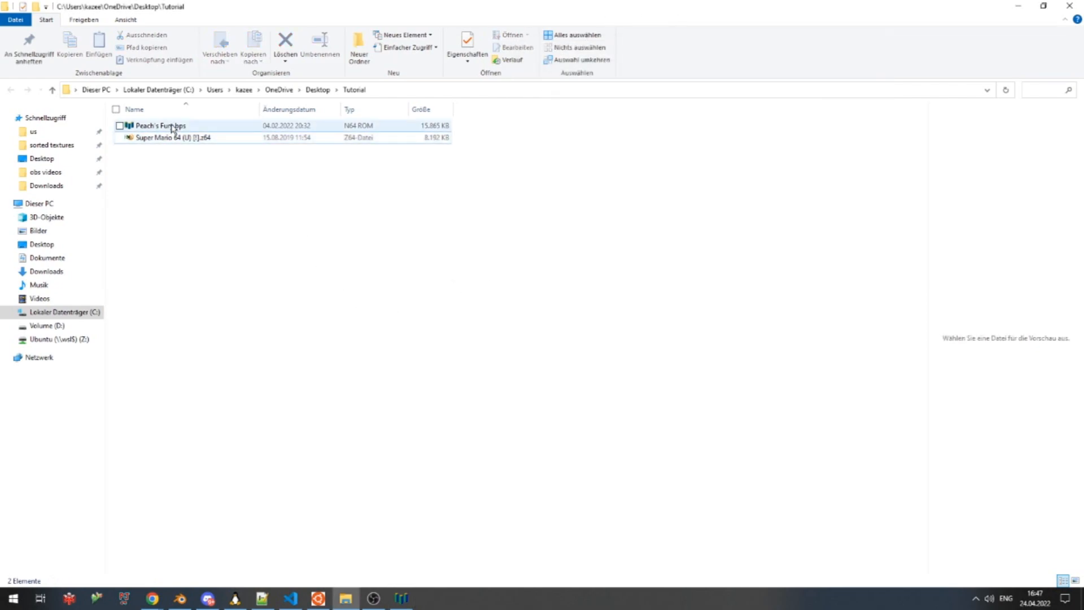
Run Peach's Fury.bps, accepting the first USB GamePad, so Peach's Fury.z64 is created and plays
double_click(172, 127)
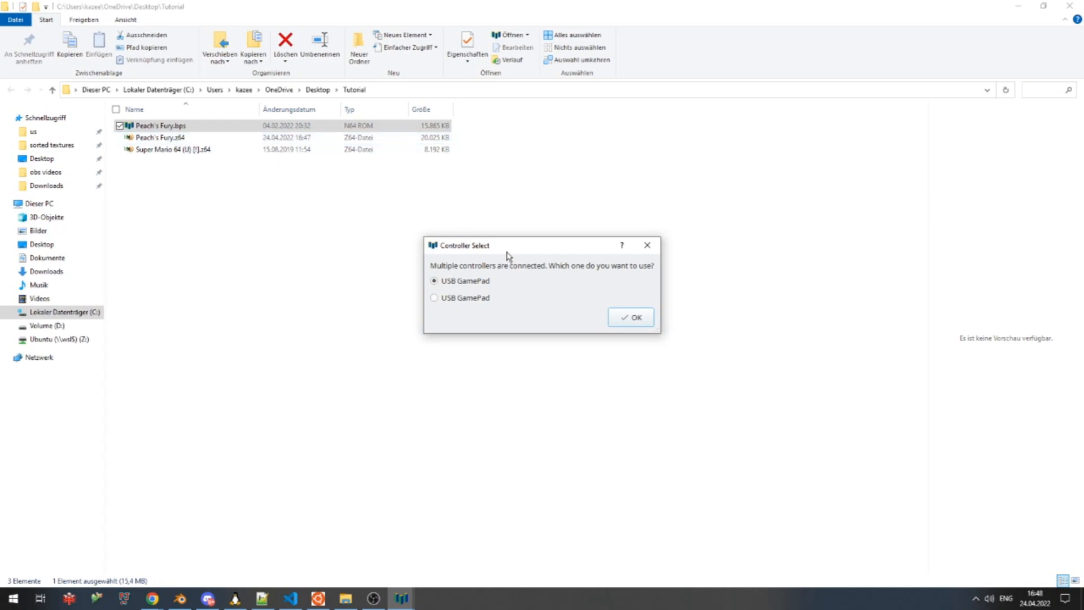
left_click(630, 318)
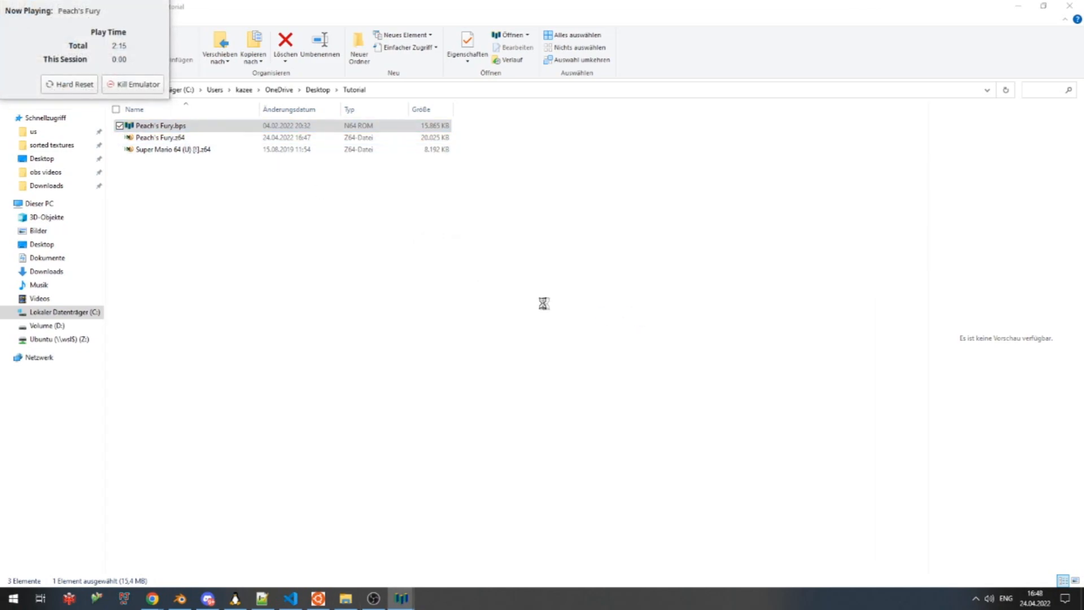